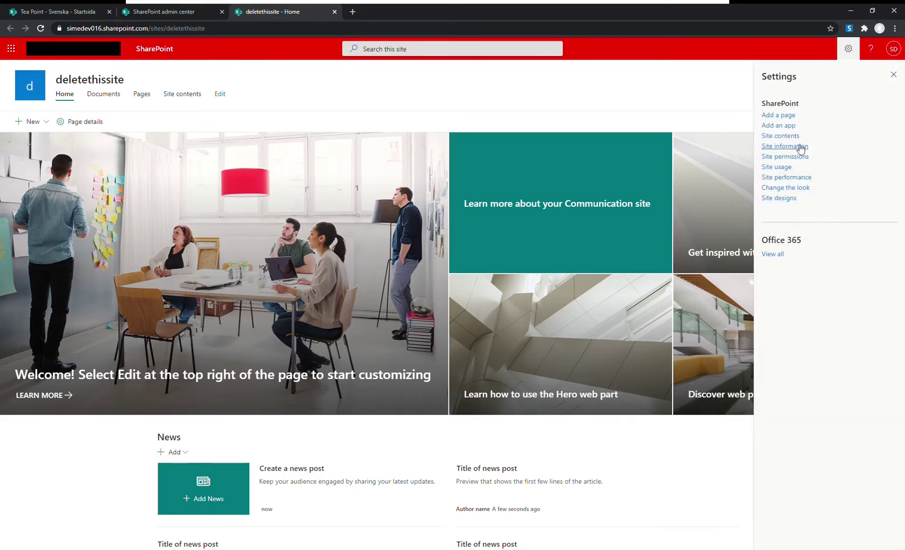
Step: Create a new blank list named list1 from the site contents page
left_click(793, 142)
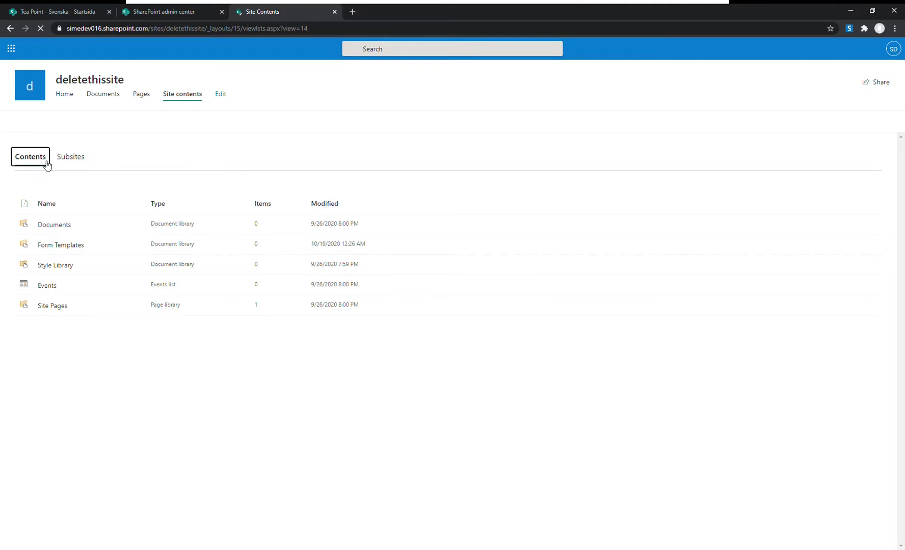
left_click(32, 121)
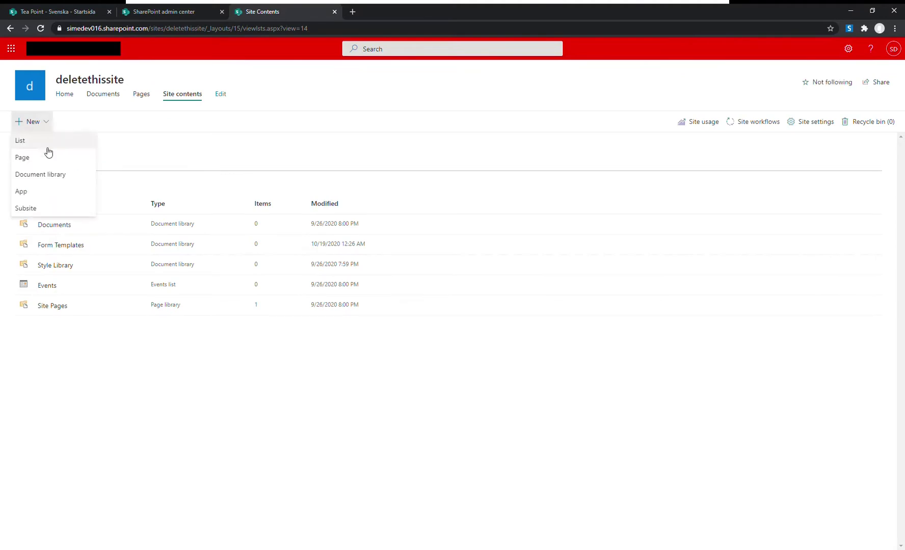
left_click(43, 138)
left_click(265, 202)
type("list1")
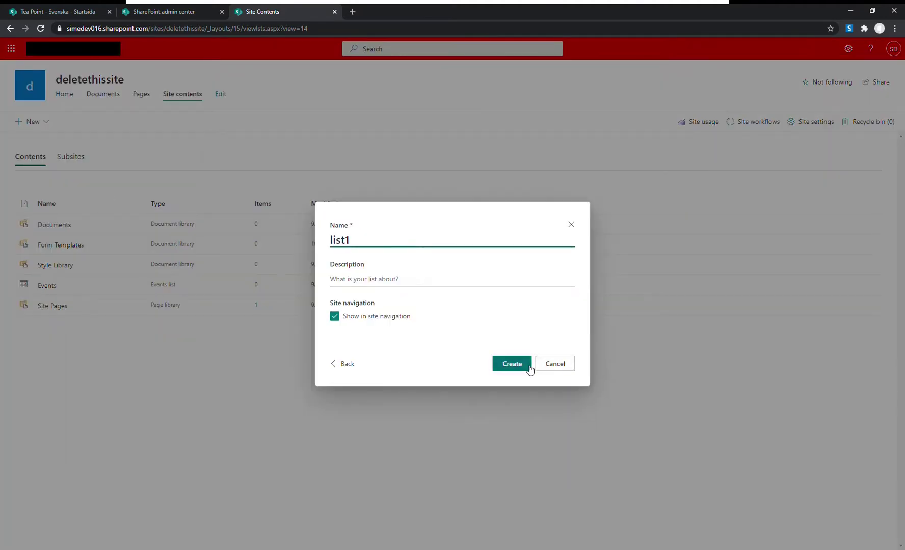
left_click(527, 365)
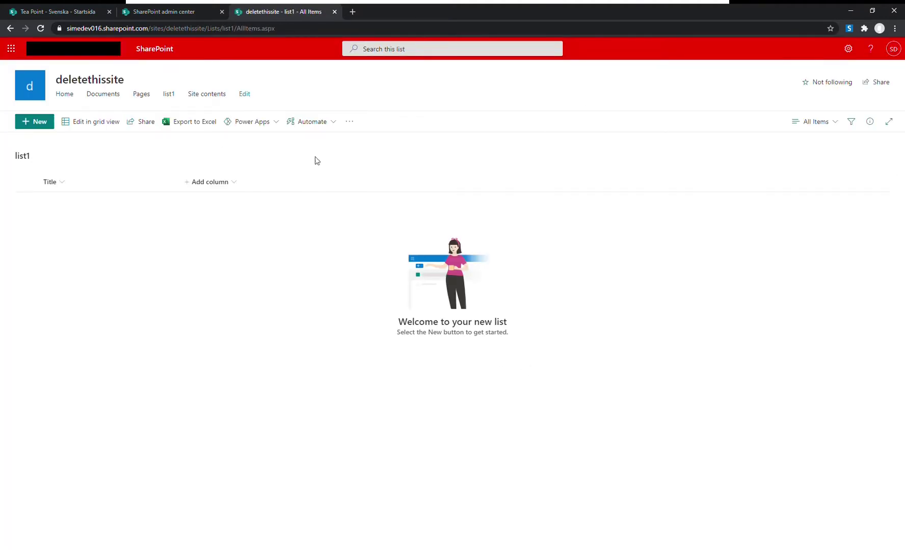
Step: Go to the list settings page for list1
left_click(848, 48)
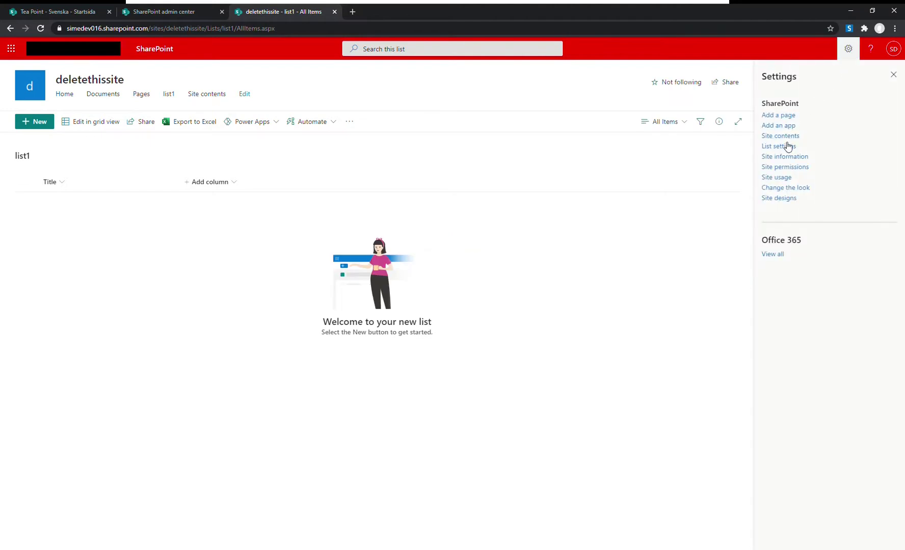
left_click(779, 146)
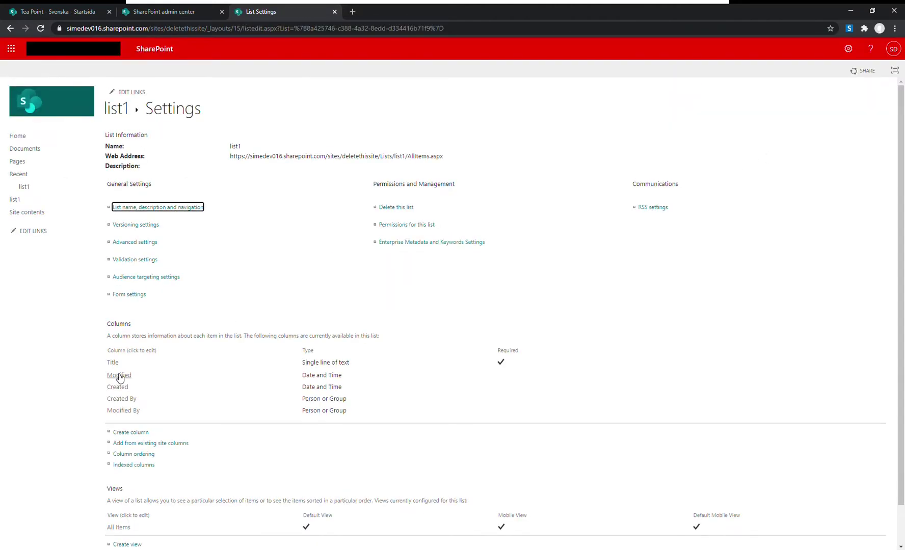
Step: Add a Single line of text column named newListColumn1 to list1
left_click(135, 432)
type("new")
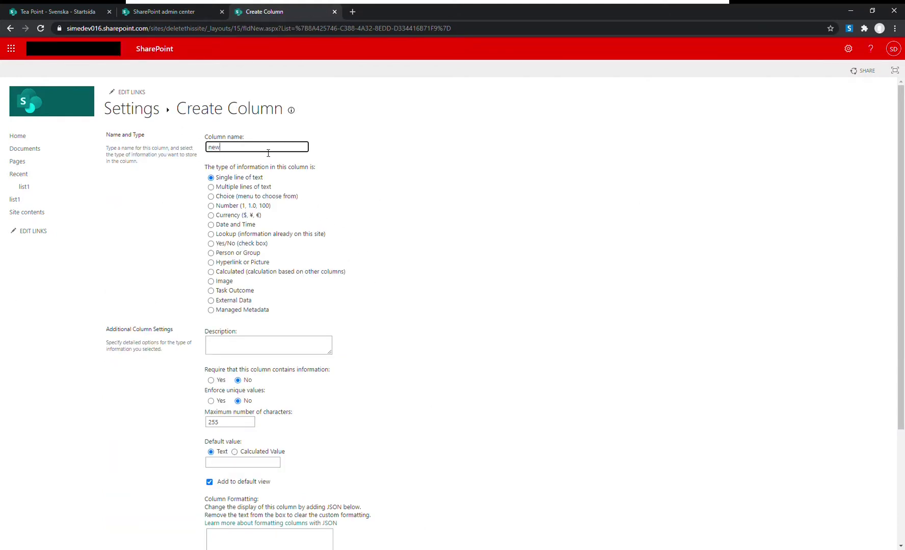
type("ListColumn1")
key("ctrl+a")
key("ctrl+c")
left_click(531, 271)
scroll(719, 412, "down", 2)
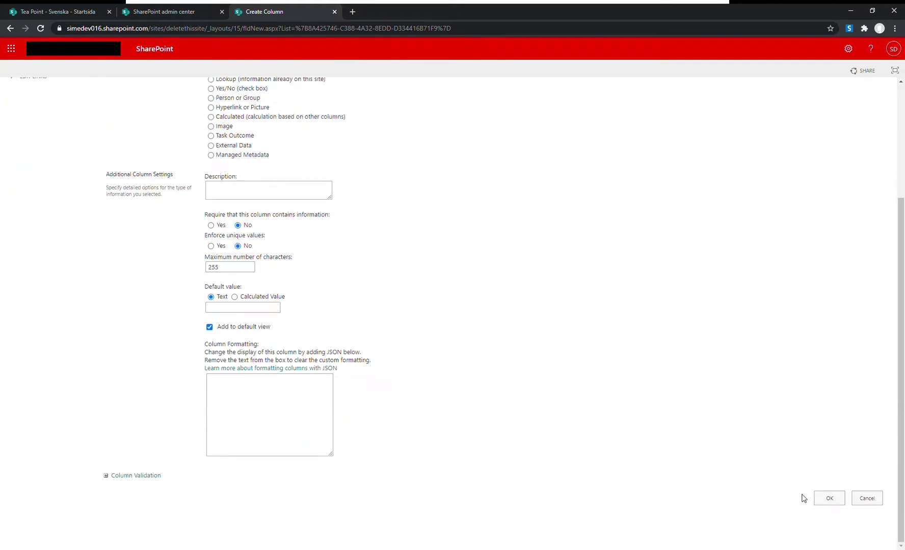
left_click(820, 498)
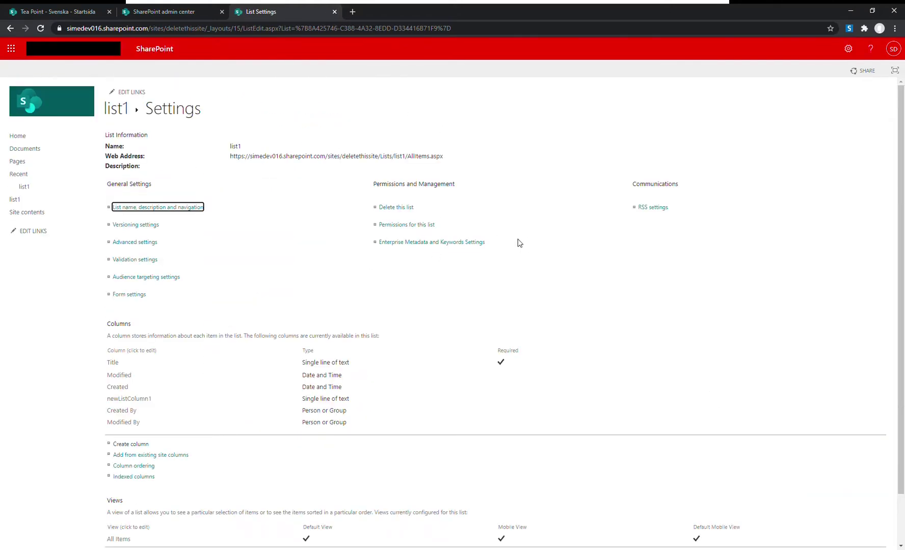
Step: Add an item 'item 1' with 'something 2' in newListColumn1, then go to Site Settings
left_click(117, 109)
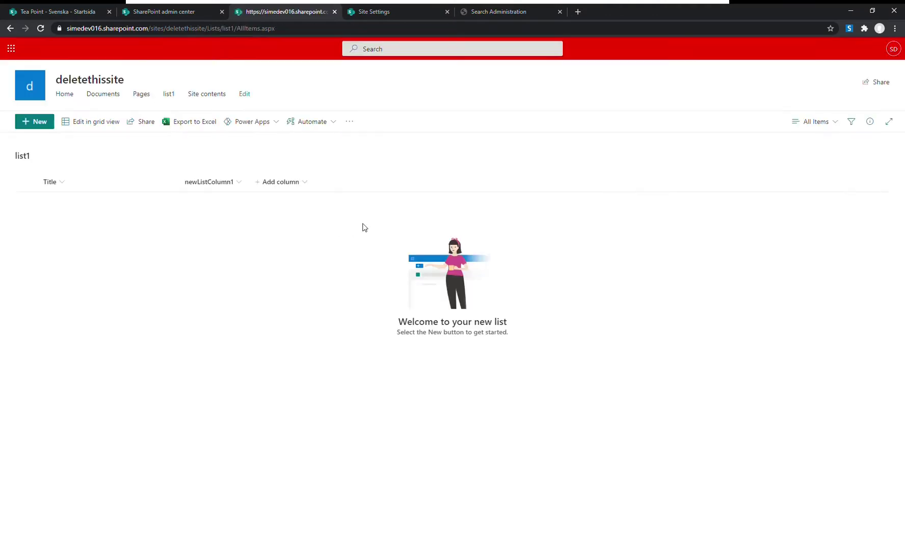
left_click(33, 122)
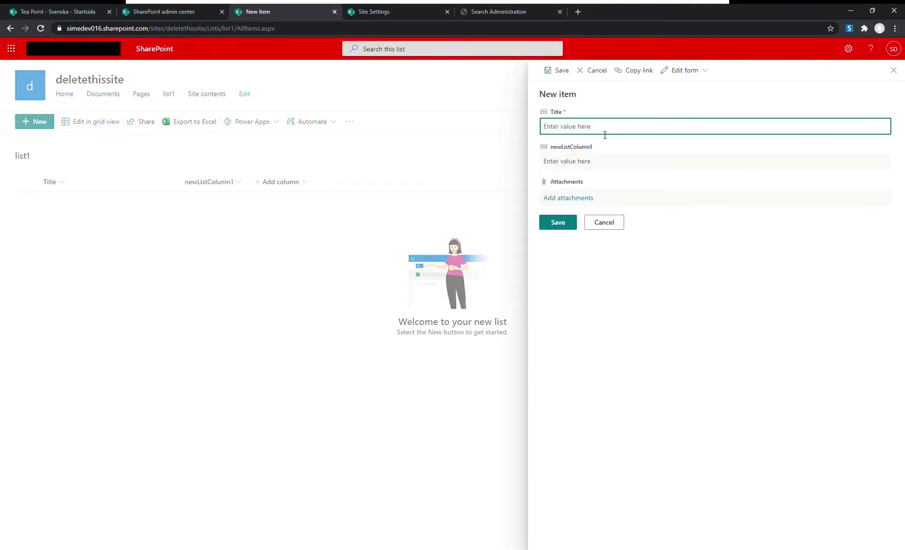
type("Item 1")
left_click(592, 163)
type("Something 1")
left_click(580, 222)
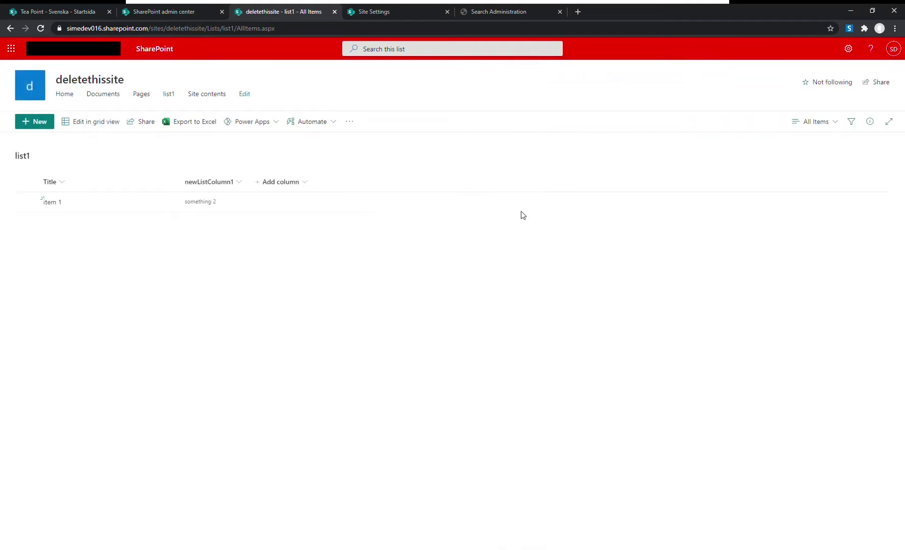
left_click(404, 8)
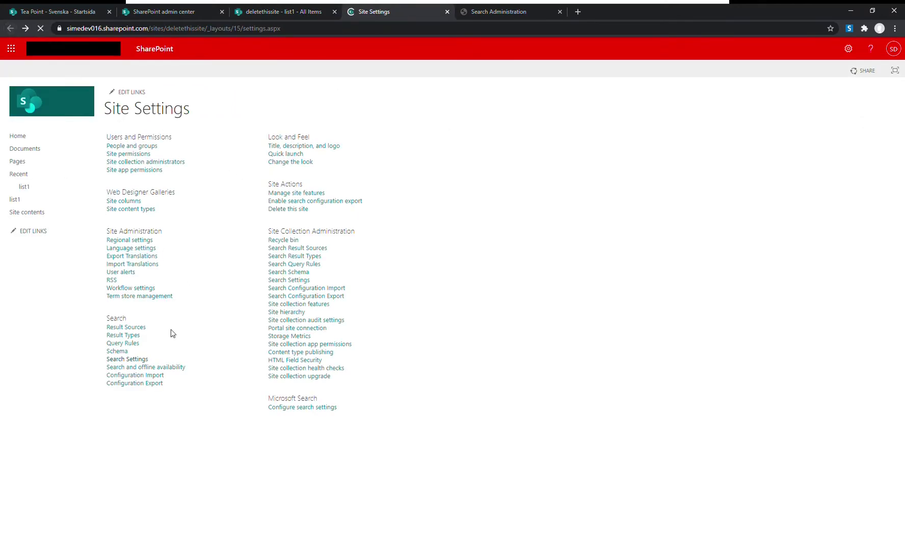
Step: Filter the search schema for newListColumn1: no managed property, crawled ows_newListColumn1 exists; go to tenant search admin
left_click(127, 359)
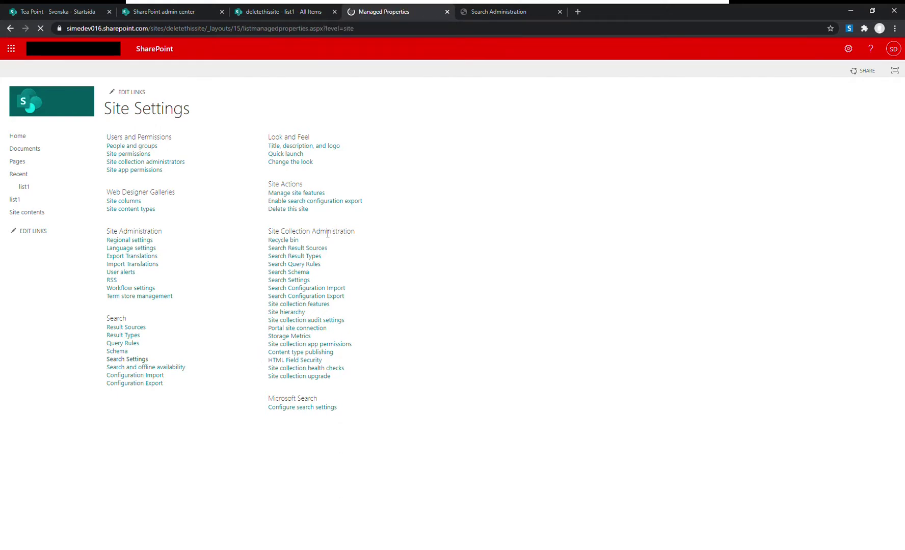
type("newListColumn1")
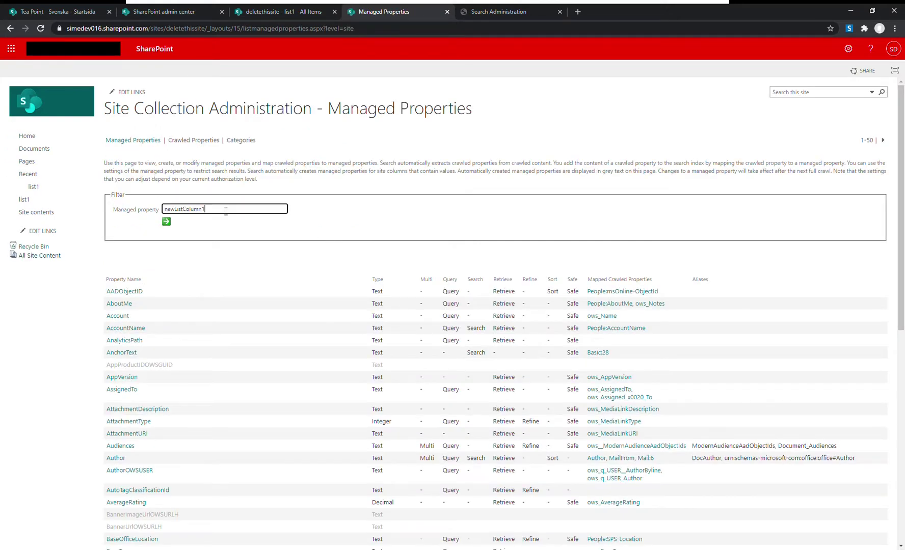
key("Return")
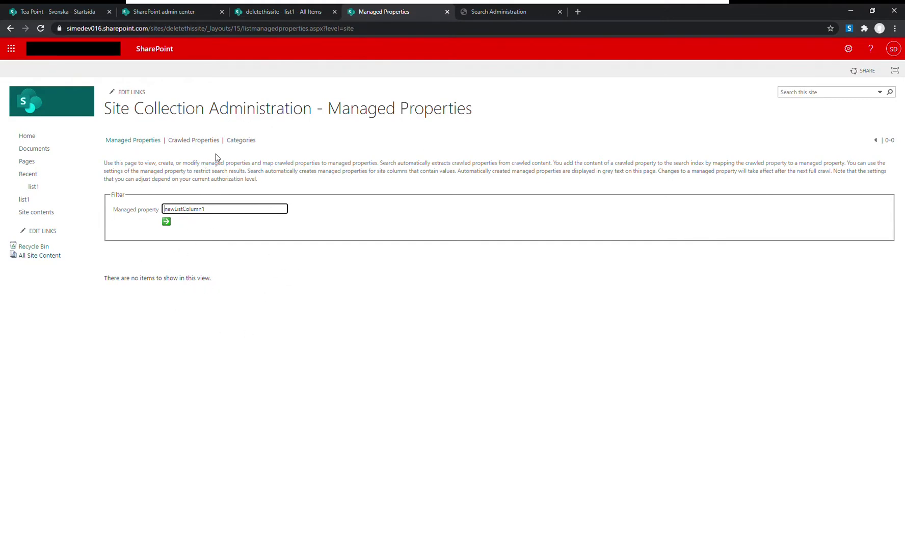
left_click(195, 141)
type("newListColumn1")
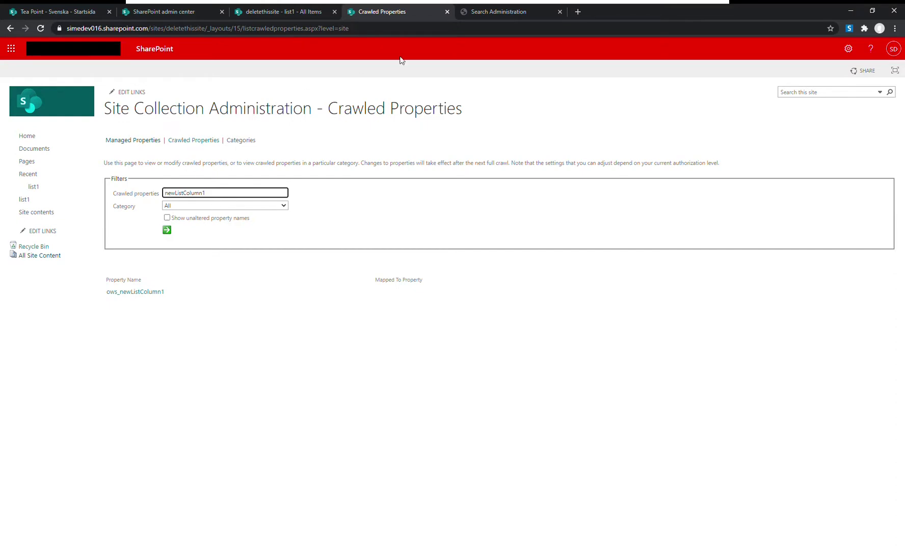
left_click(478, 10)
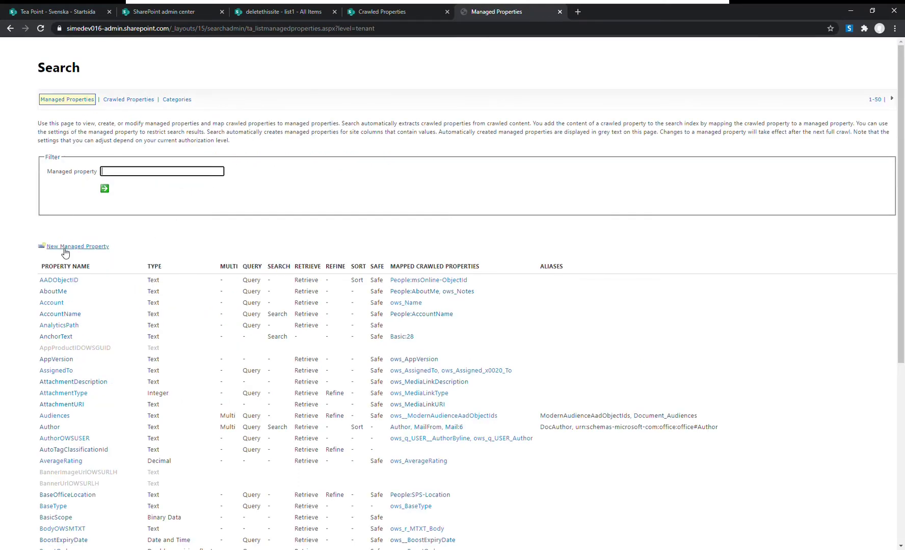
Step: Start a new managed property MPnewListColumn1, Queryable and Retrievable, and begin a crawled-property mapping
left_click(64, 247)
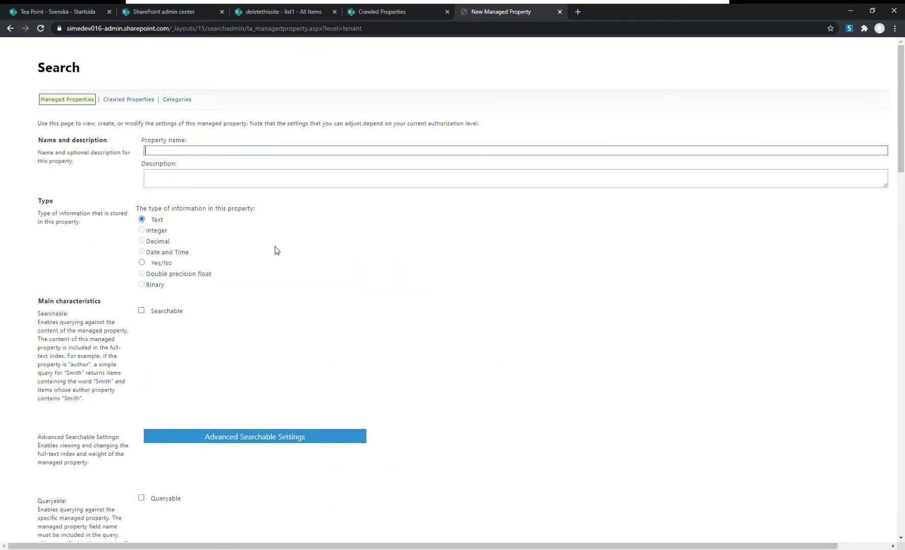
key("ctrl+v")
key("Home")
type("MP")
scroll(304, 317, "down", 1)
left_click(173, 405)
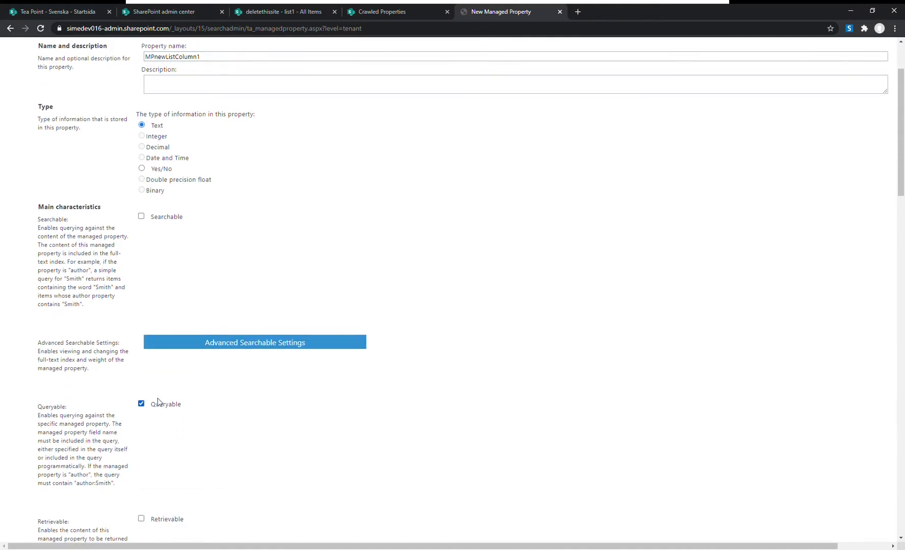
scroll(272, 410, "down", 2)
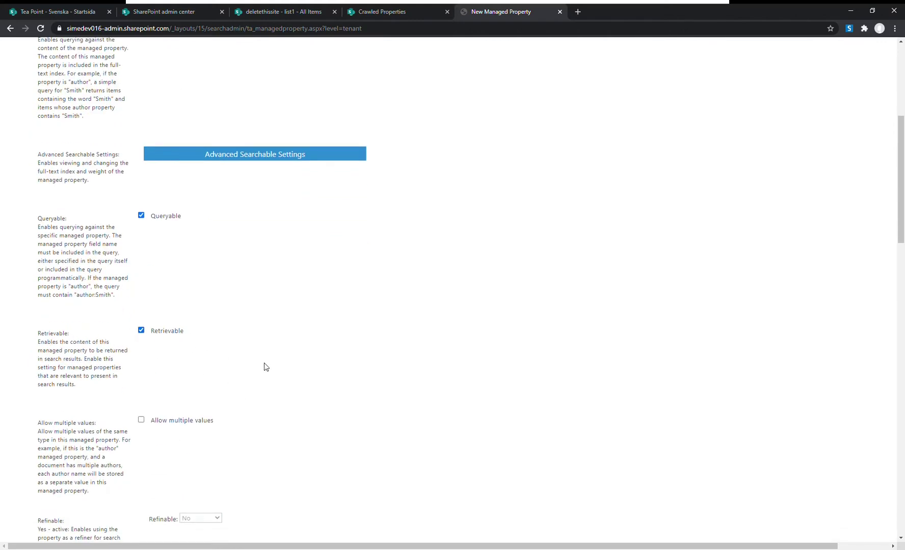
scroll(293, 382, "up", 1)
scroll(293, 460, "up", 1)
scroll(270, 358, "down", 4)
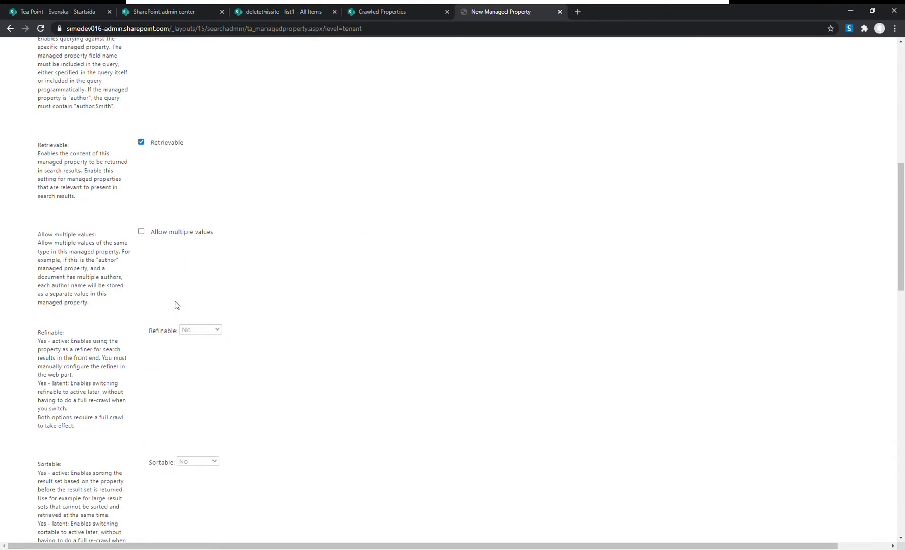
scroll(176, 305, "down", 2)
scroll(210, 304, "down", 5)
scroll(222, 323, "down", 3)
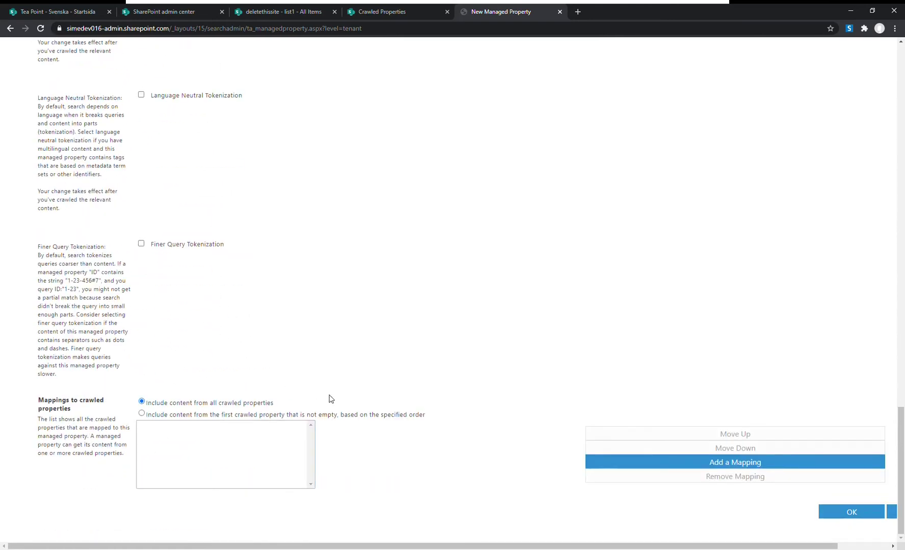
left_click(688, 465)
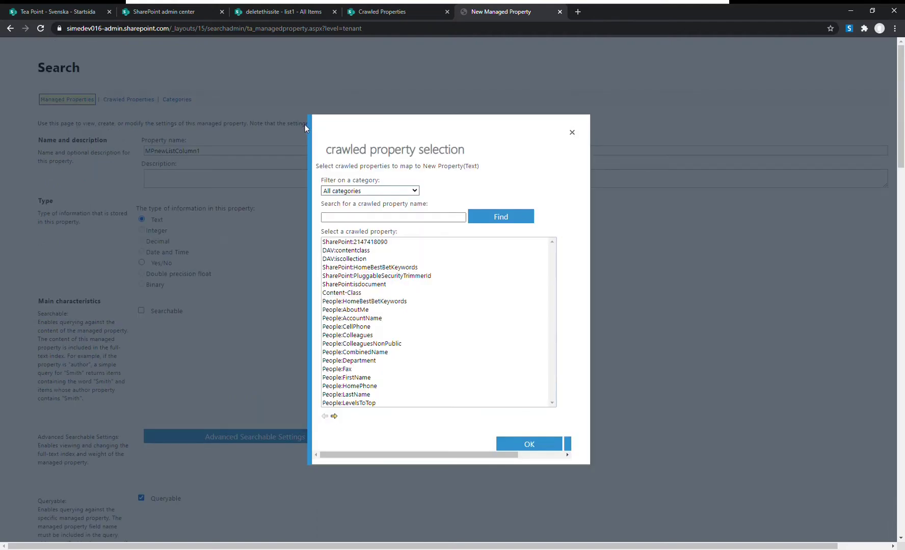
Step: Map MPnewListColumn1 to crawled property ows_newListColumn1 and save the managed property
left_click(352, 213)
type("newListColumn1")
left_click(497, 225)
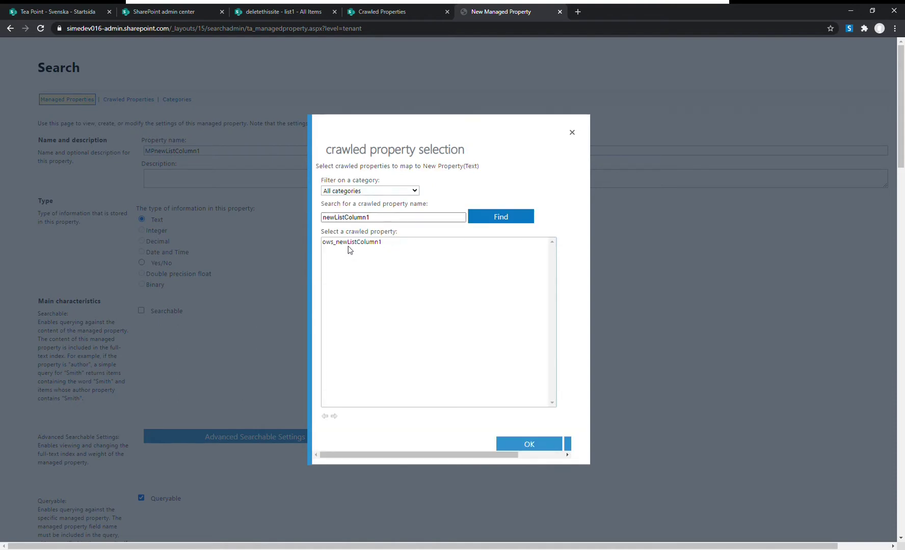
left_click(388, 244)
left_click(530, 443)
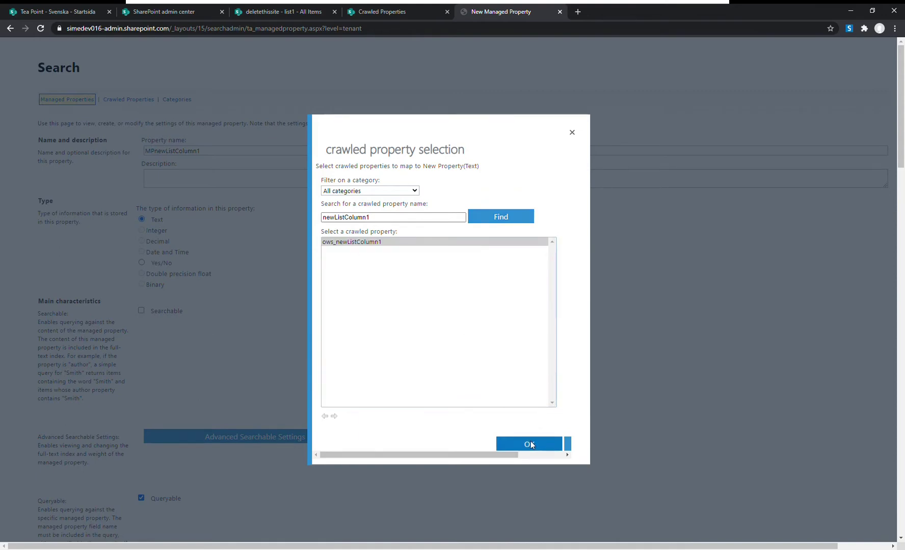
left_click(530, 443)
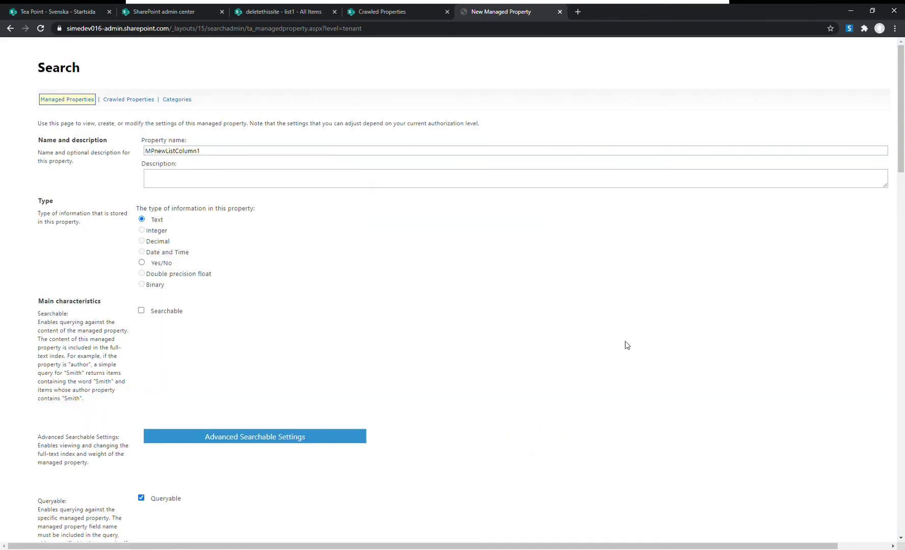
scroll(624, 346, "down", 10)
scroll(558, 312, "down", 8)
scroll(517, 324, "down", 3)
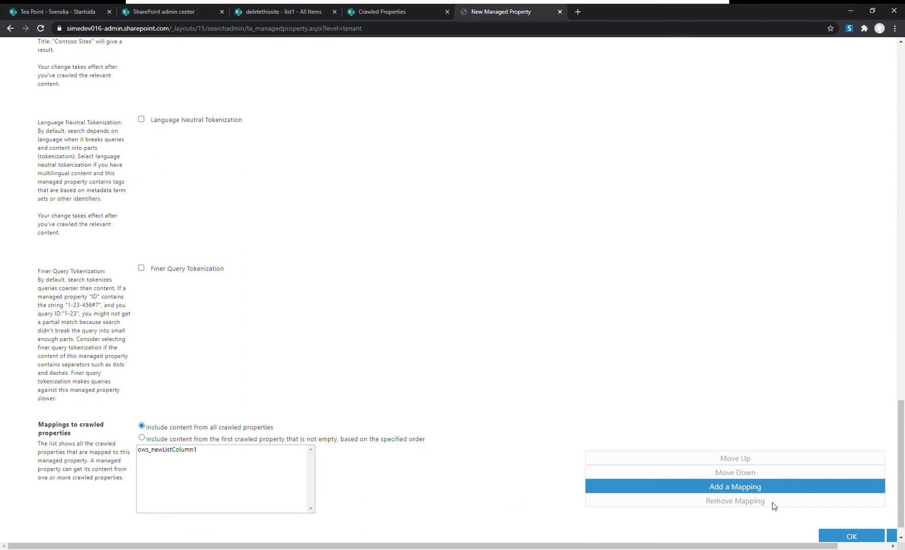
left_click(860, 537)
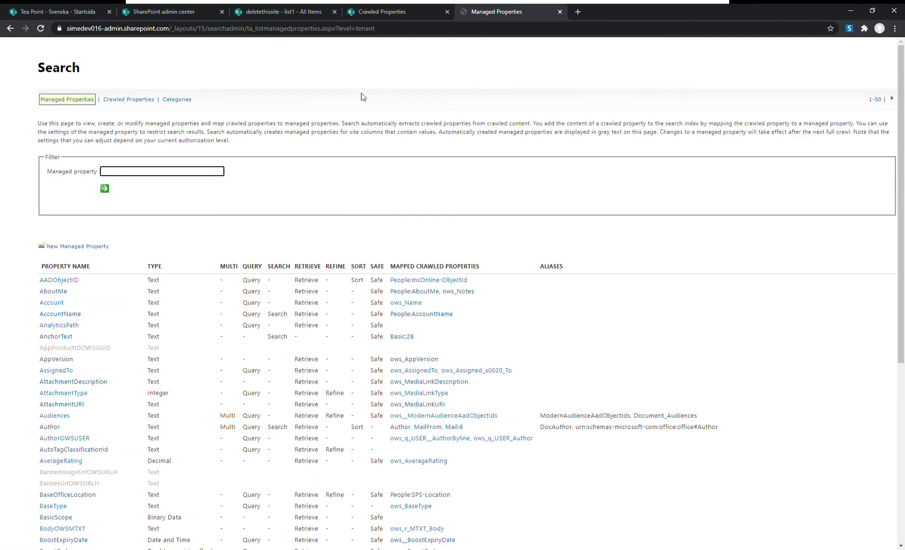
type("newListColumn1")
Step: Filter managed properties by newListColumn1 to confirm MPnewListColumn1's mapping, then return to list1
key("Return")
left_click_drag(107, 282, 40, 284)
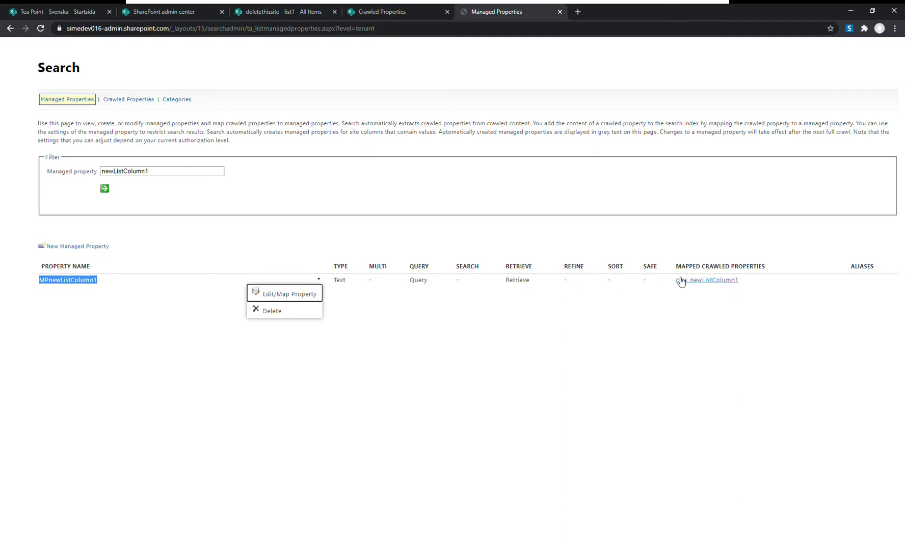
left_click(746, 285)
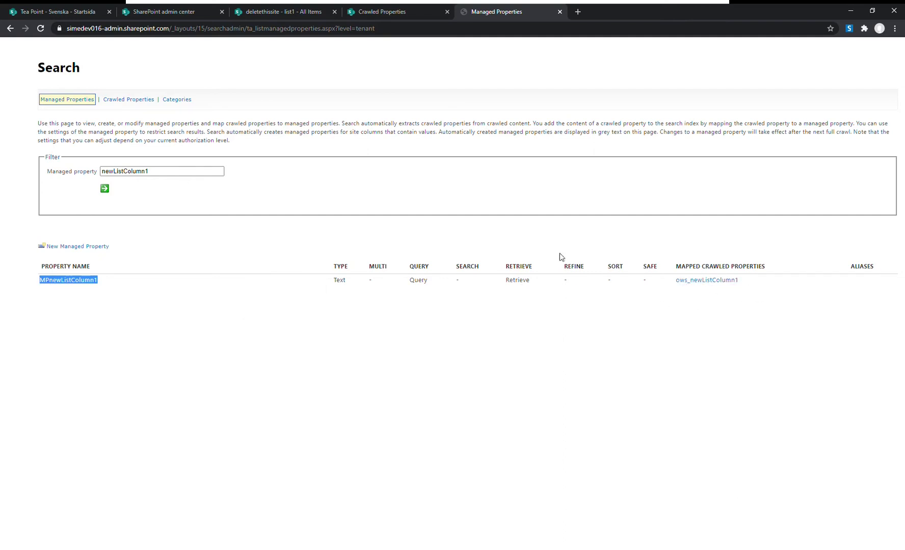
left_click(385, 11)
left_click(297, 11)
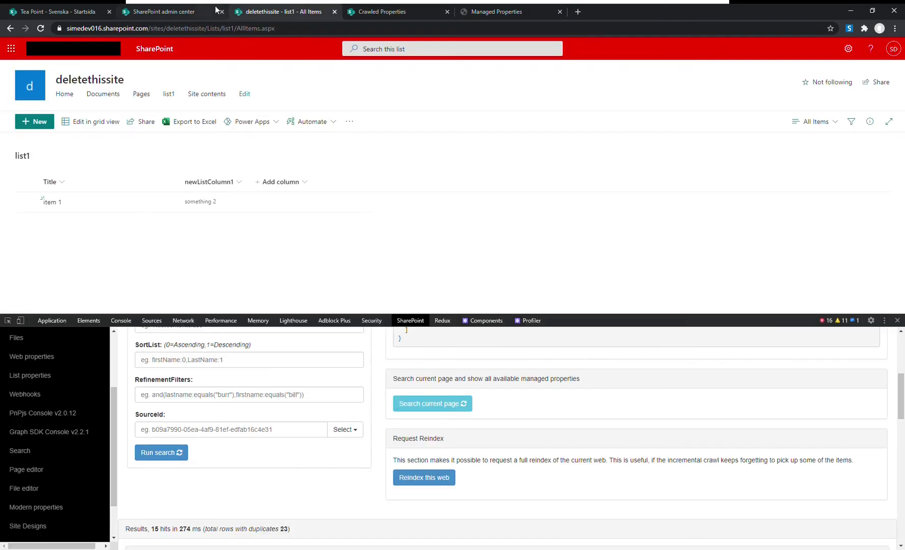
Step: Add an item 'item 2' with 'something 3' in newListColumn1 to list1
left_click(40, 122)
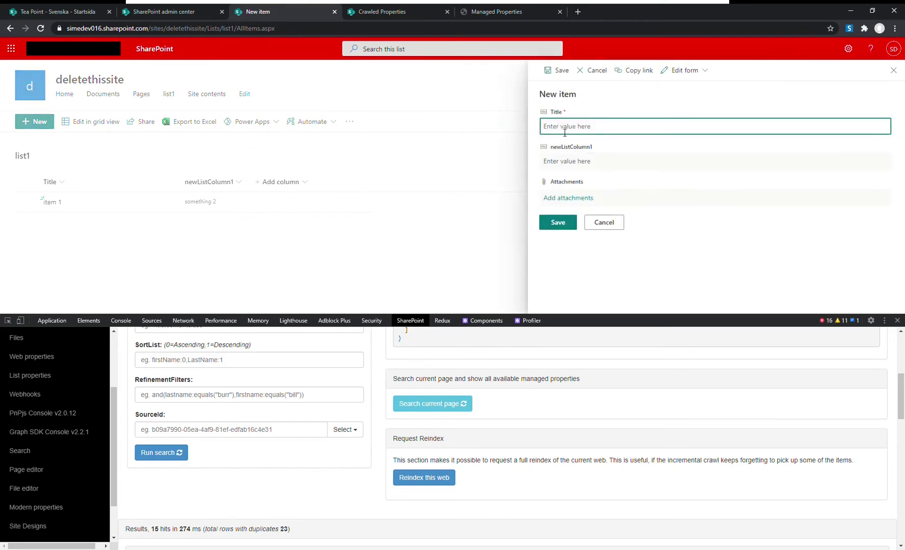
type("item 2")
key("Tab")
type("something 3")
left_click(558, 222)
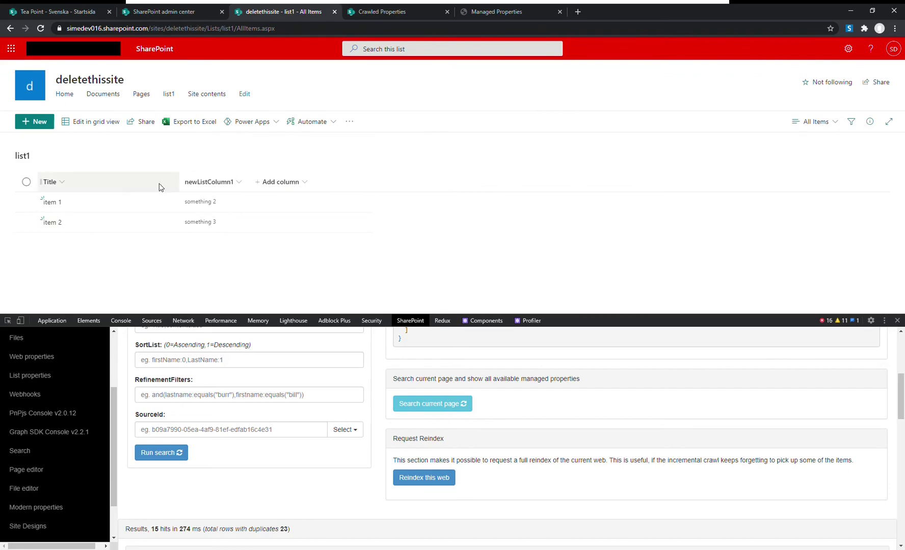
Step: Recheck admin and crawled property pages, then run an SP Editor search for item 1 returning MPnewListColumn1
left_click(198, 8)
left_click(372, 9)
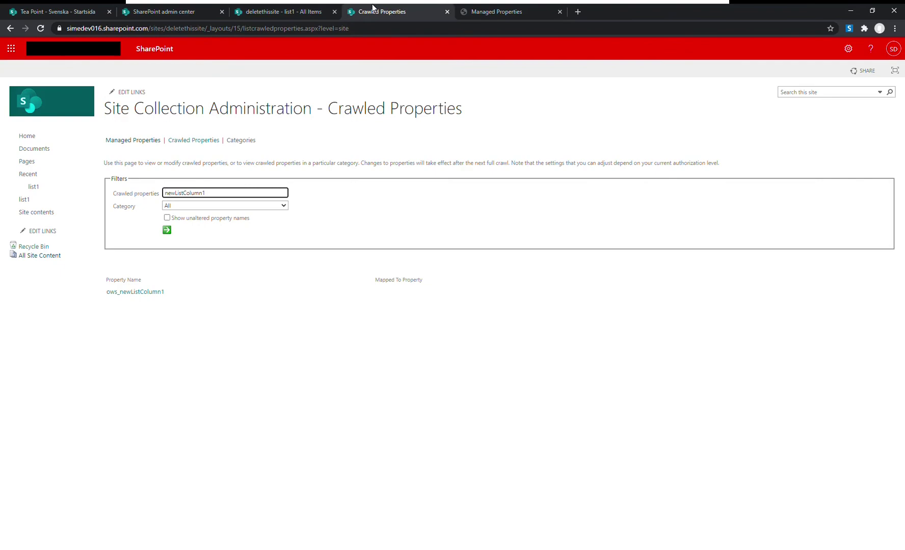
left_click(283, 11)
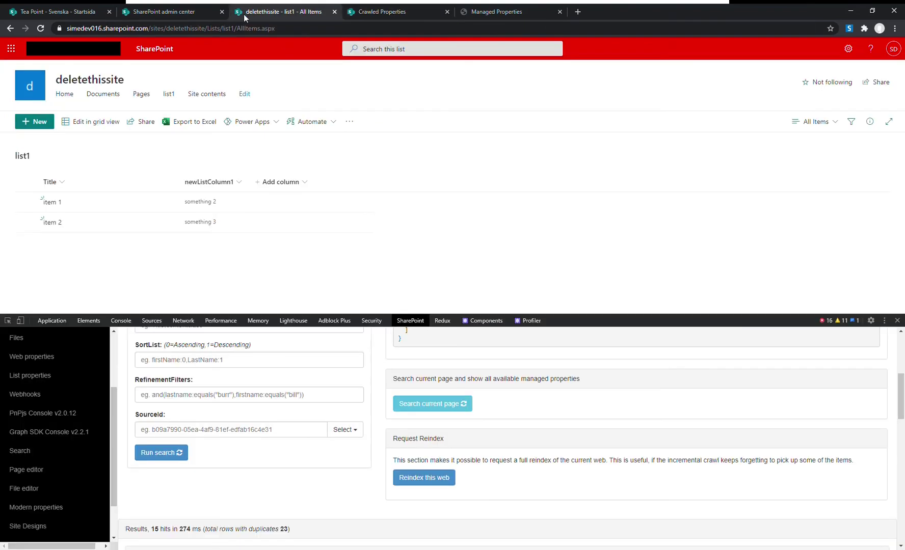
scroll(183, 376, "up", 5)
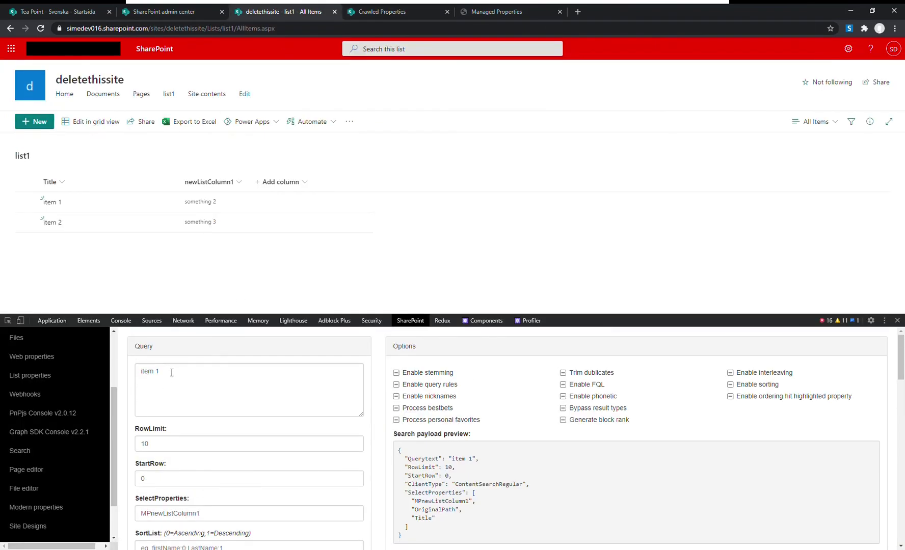
scroll(206, 396, "down", 4)
scroll(198, 395, "up", 2)
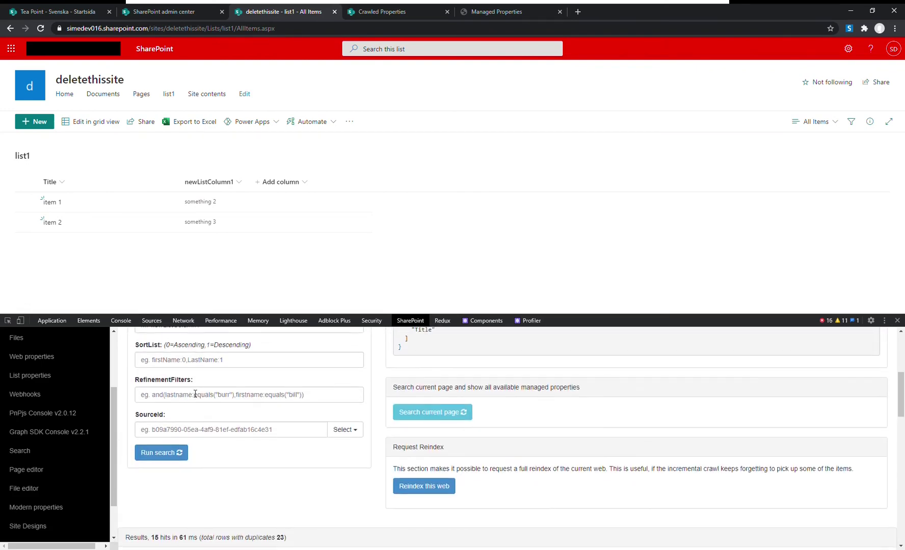
scroll(177, 411, "up", 1)
key("Return")
scroll(212, 439, "down", 5)
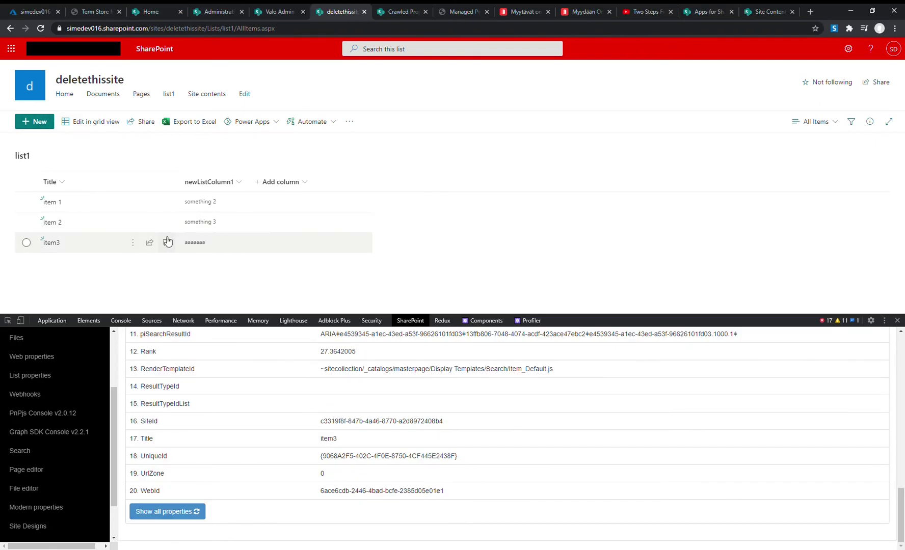
scroll(206, 380, "up", 10)
Step: Verify the item3 search result returns MPnewListColumn1 with value aaaaaaa
left_click_drag(174, 380, 130, 381)
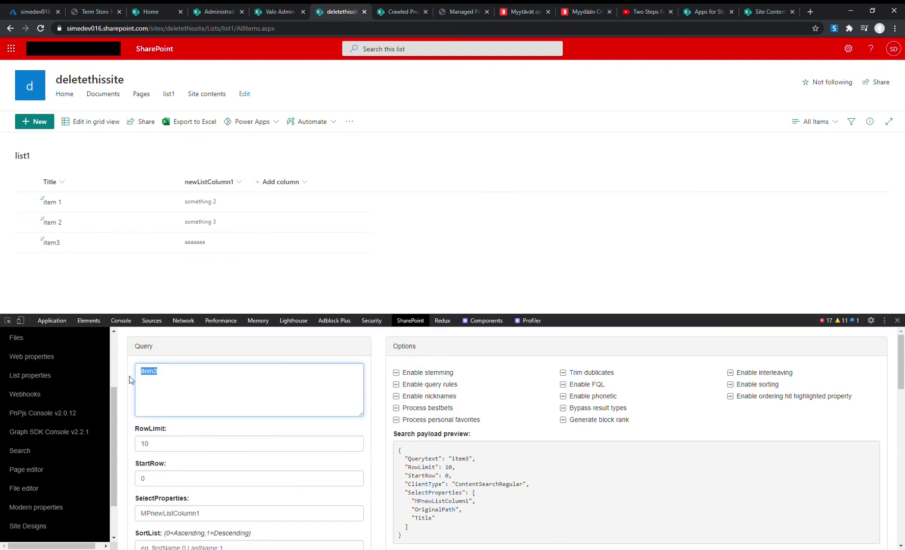
scroll(190, 403, "down", 2)
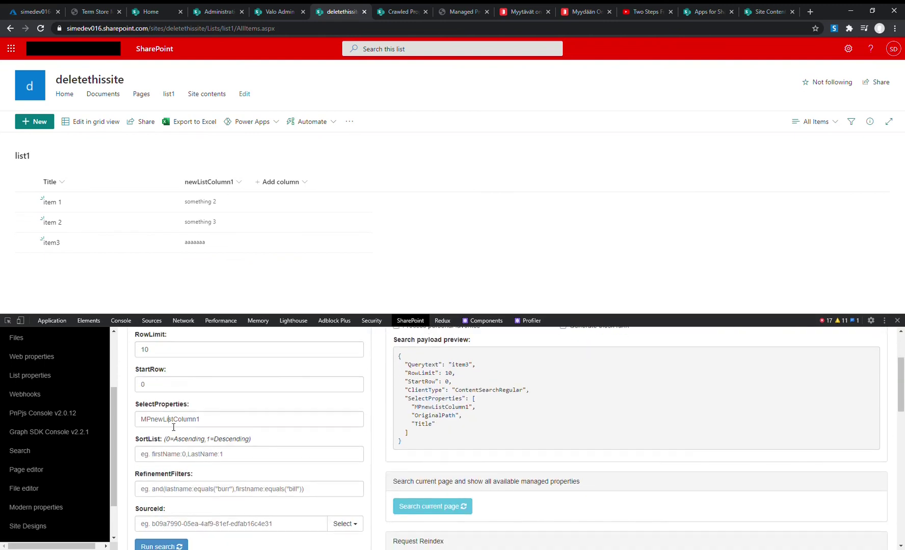
double_click(176, 423)
scroll(177, 420, "down", 2)
scroll(177, 420, "down", 5)
triple_click(237, 442)
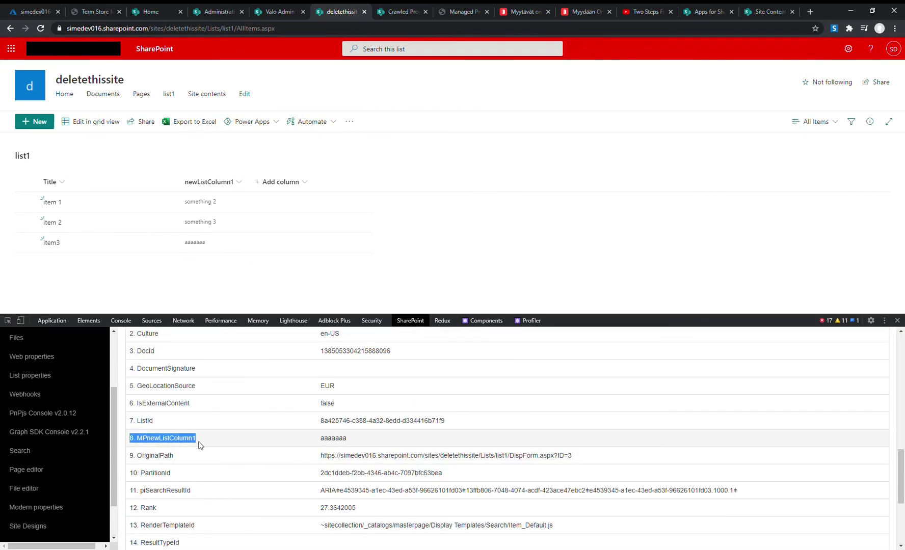